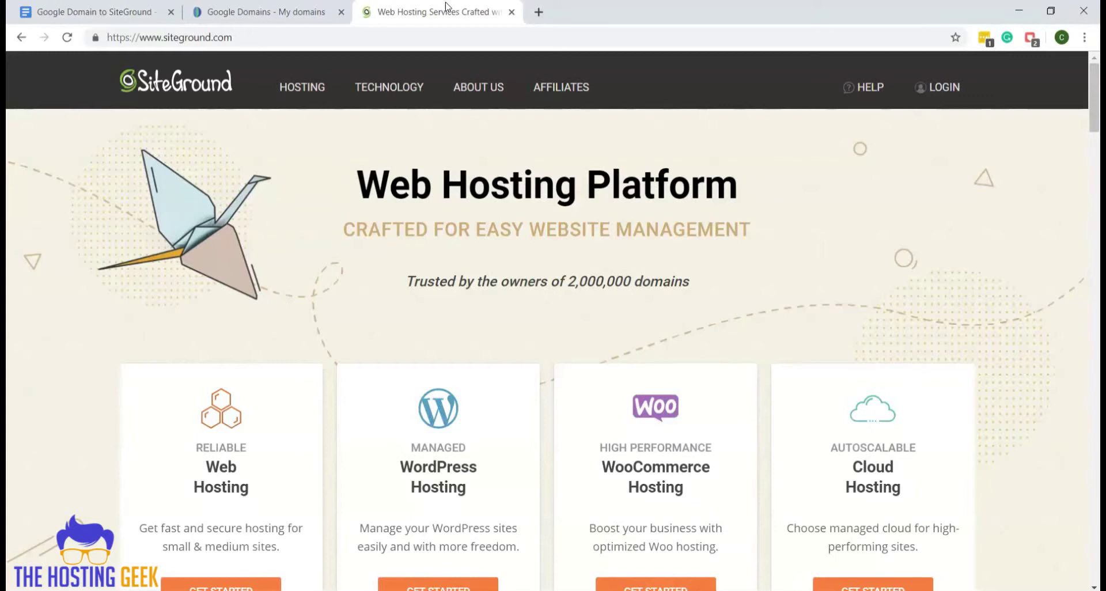
# Sign in to the SiteGround user area and open the hosting account's cPanel with secure access.
pyautogui.click(945, 87)
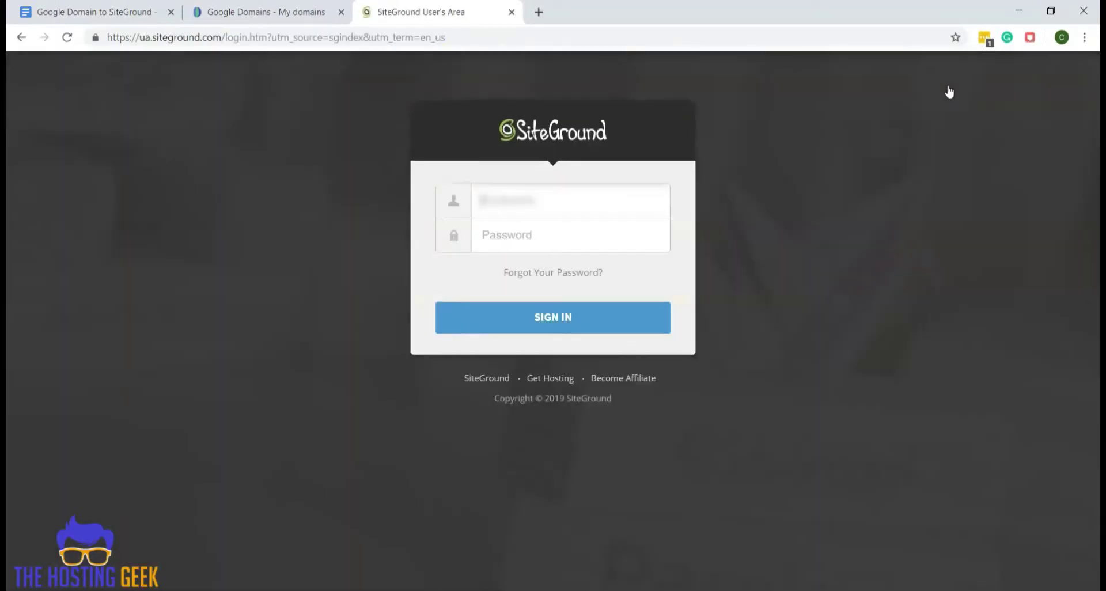
pyautogui.click(645, 315)
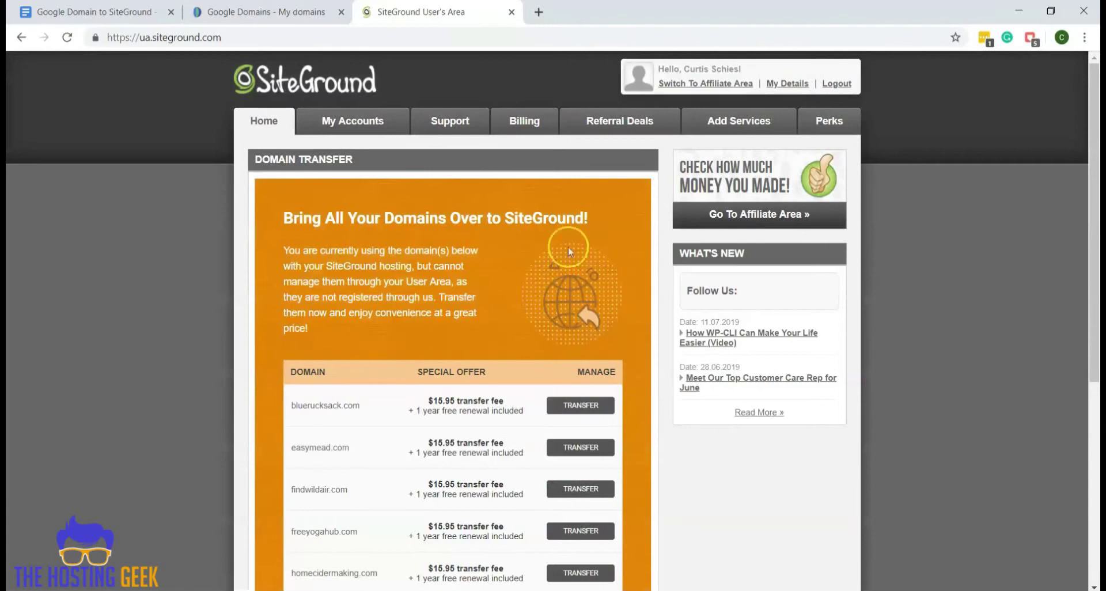
pyautogui.click(376, 125)
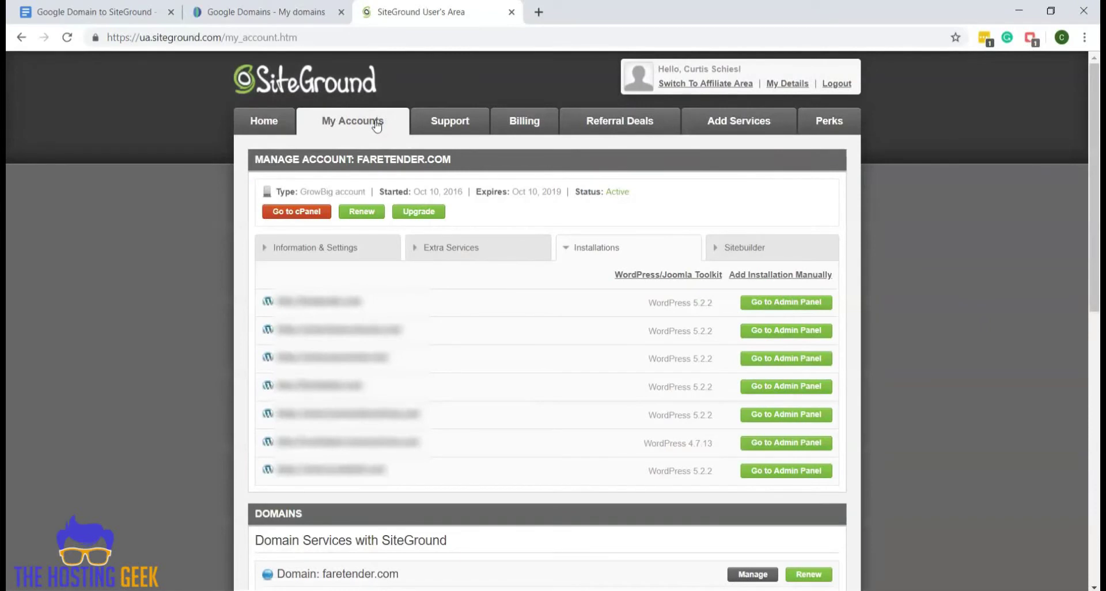
pyautogui.click(314, 215)
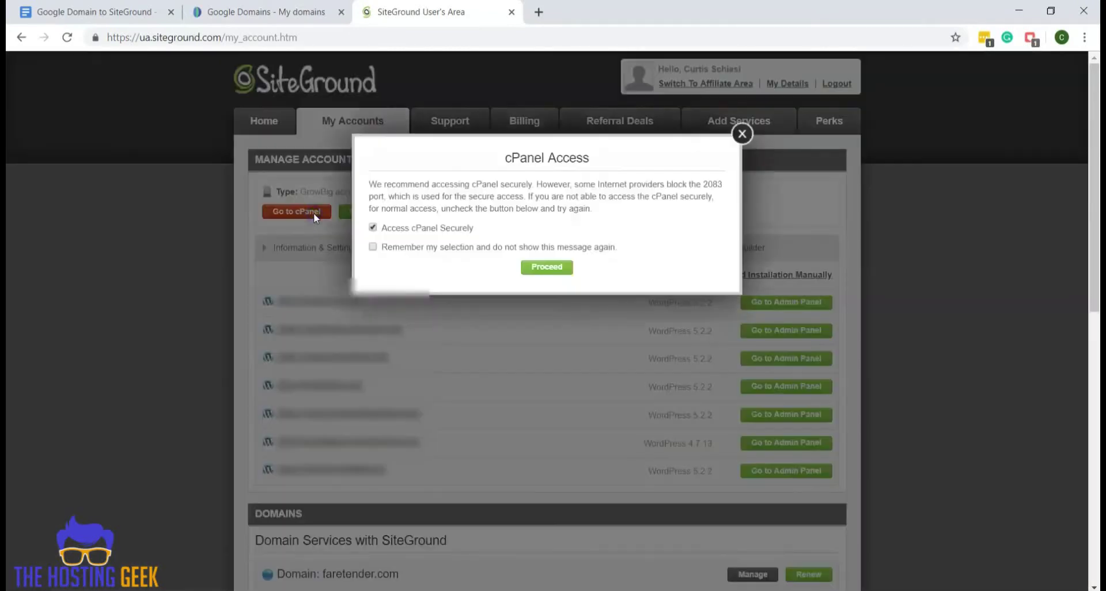
pyautogui.click(543, 275)
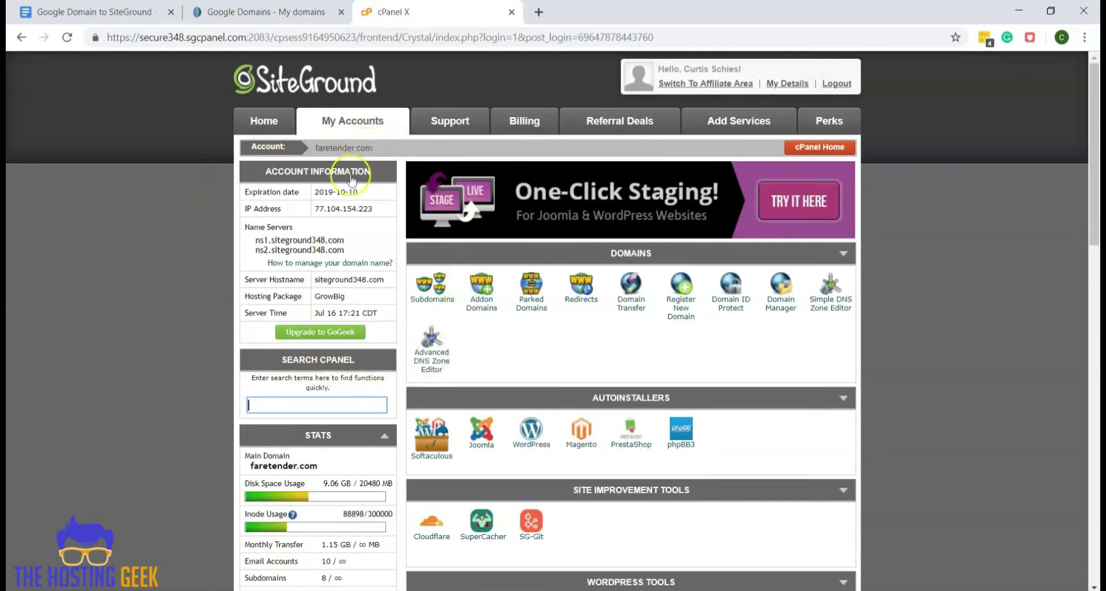
# Locate the two name server addresses in the cPanel account information.
pyautogui.moveTo(252, 245); pyautogui.dragTo(348, 249)
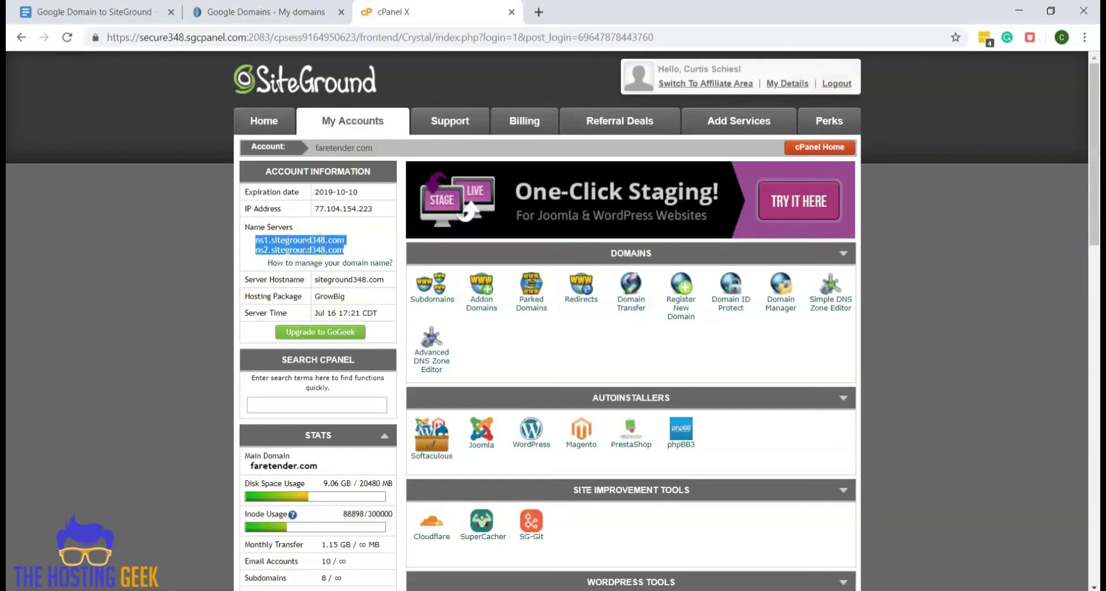
pyautogui.click(305, 250)
pyautogui.click(253, 246)
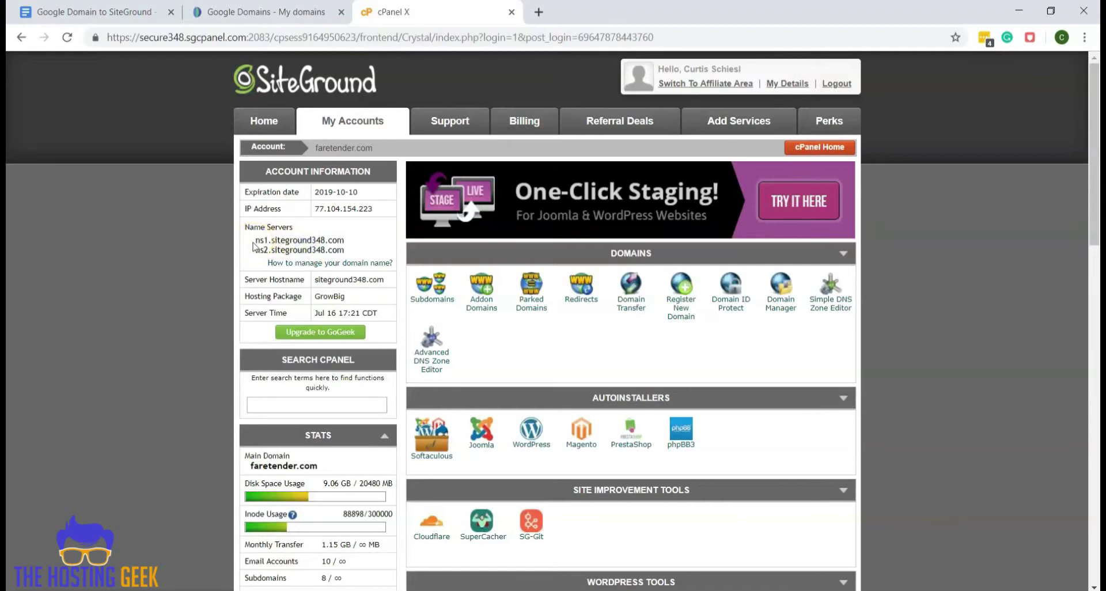
pyautogui.click(261, 243)
# Switch to Google Domains and set freshpressedcider.com to use custom name servers.
pyautogui.click(261, 14)
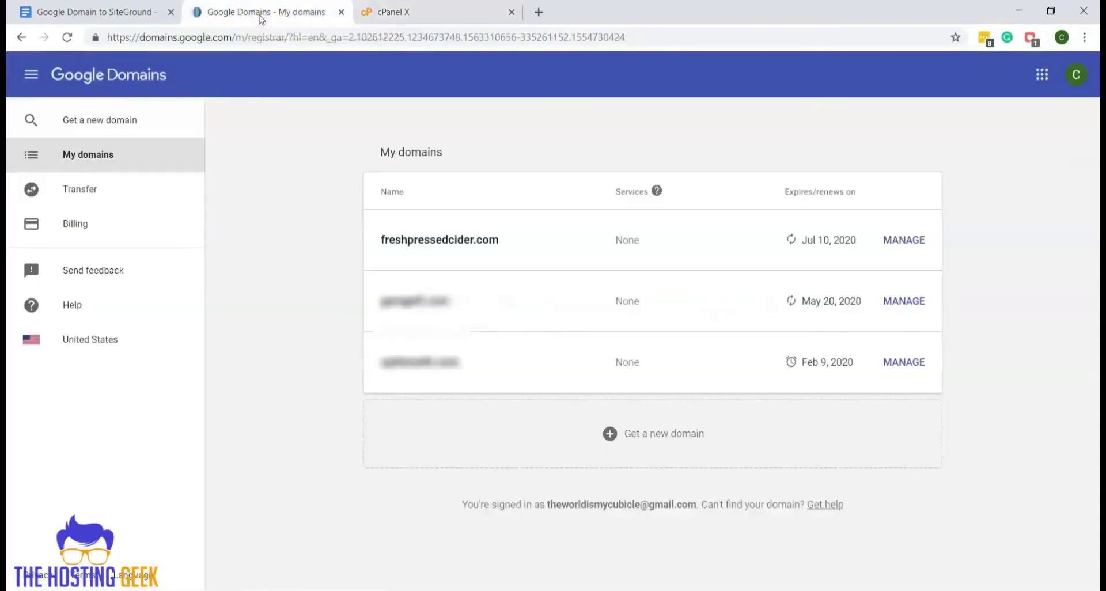
pyautogui.click(262, 27)
pyautogui.click(912, 242)
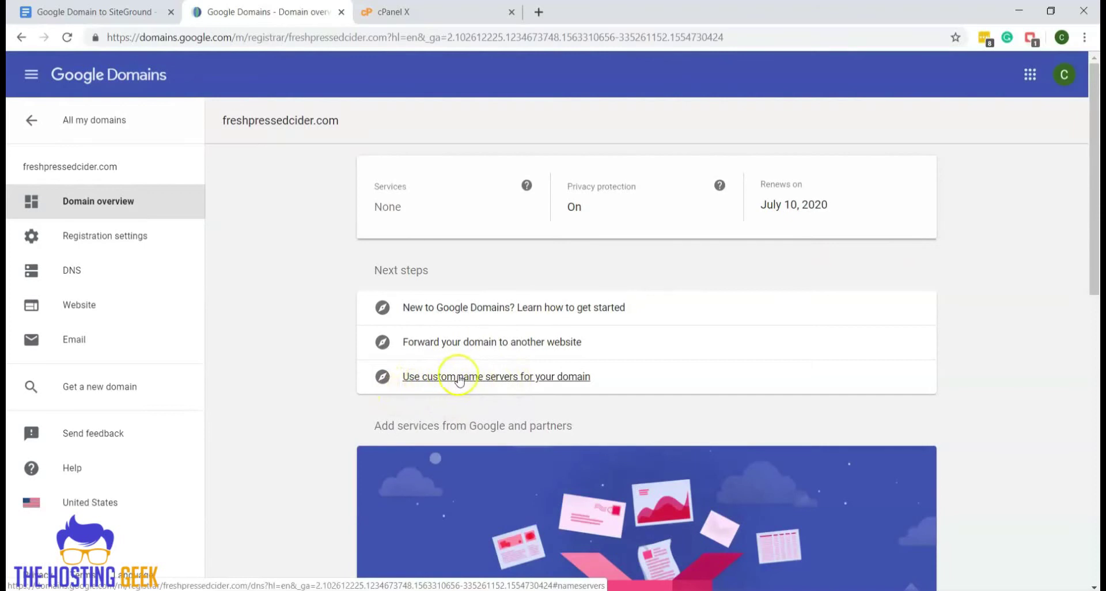
pyautogui.click(569, 378)
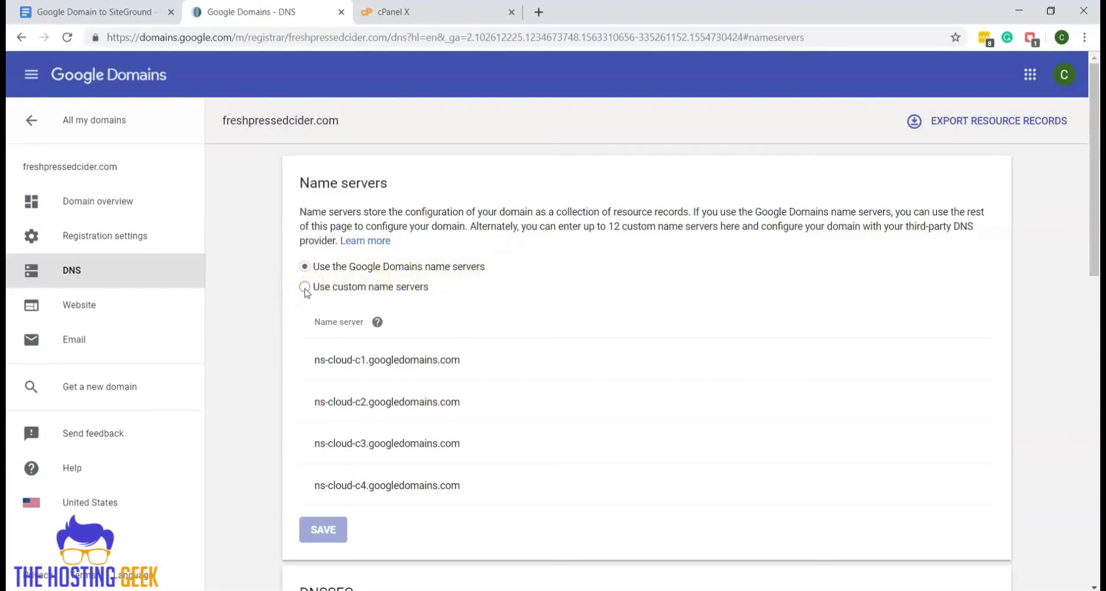
pyautogui.click(305, 287)
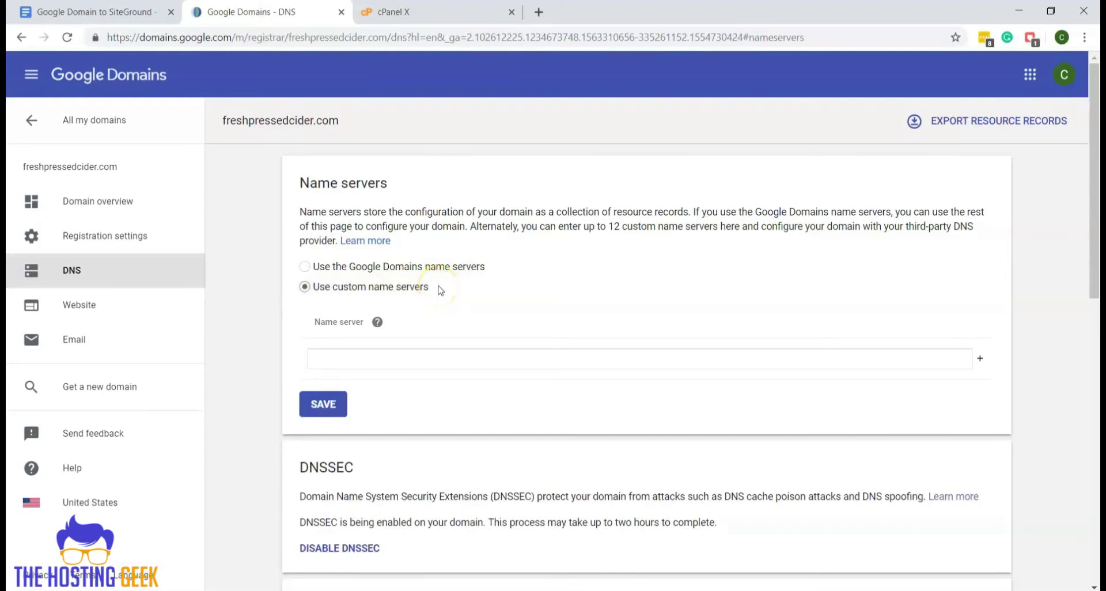
# Copy ns1.siteground348.com from cPanel and enter it as the first custom name server in Google Domains.
pyautogui.click(612, 353)
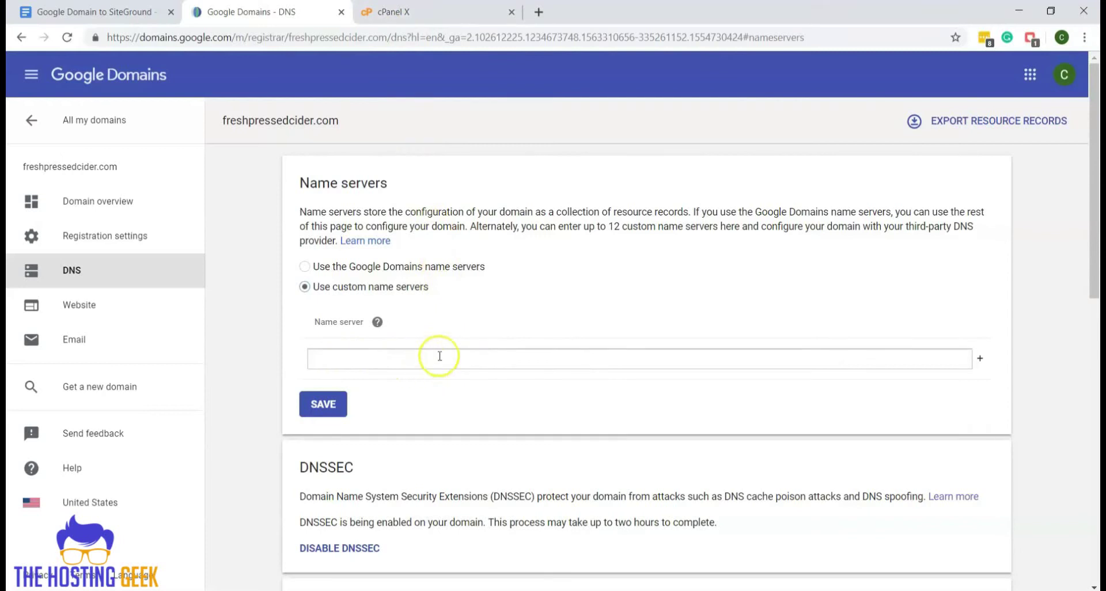
pyautogui.click(435, 18)
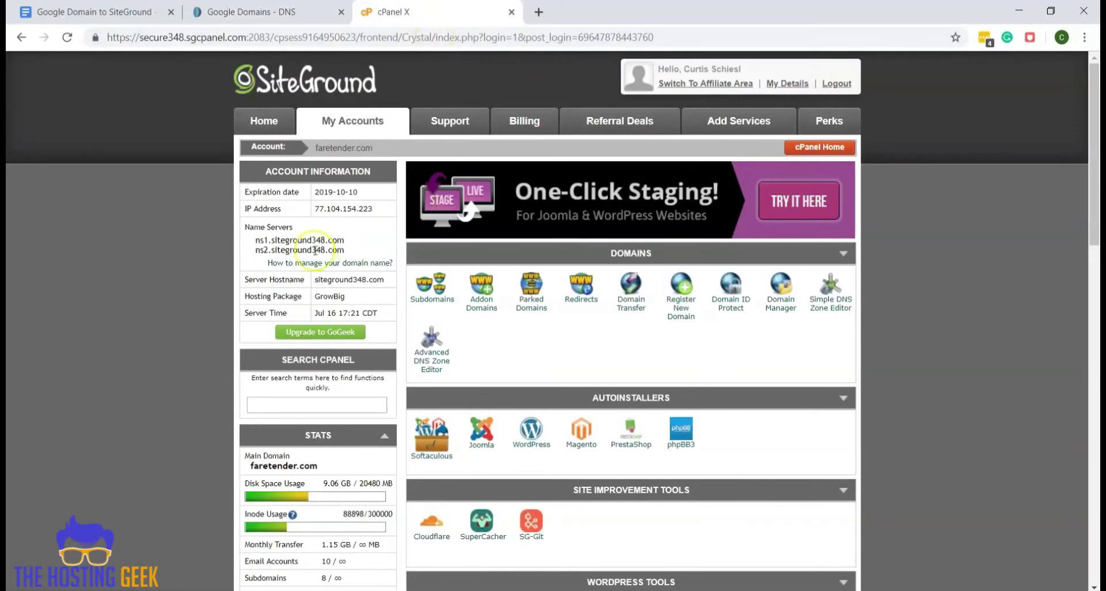
pyautogui.moveTo(254, 240); pyautogui.dragTo(339, 238)
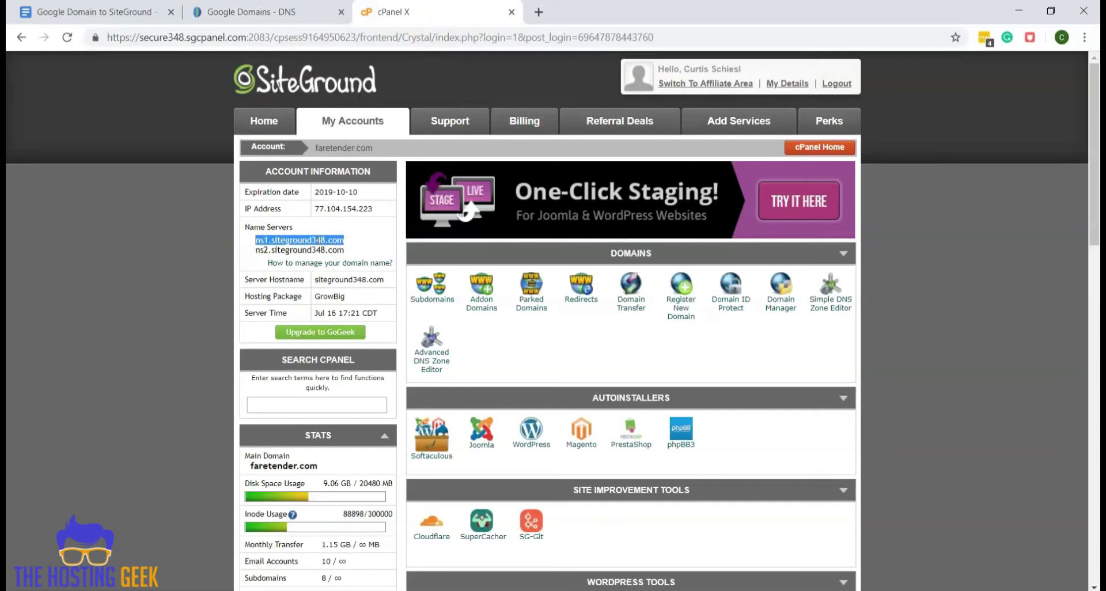
pyautogui.rightClick(315, 237)
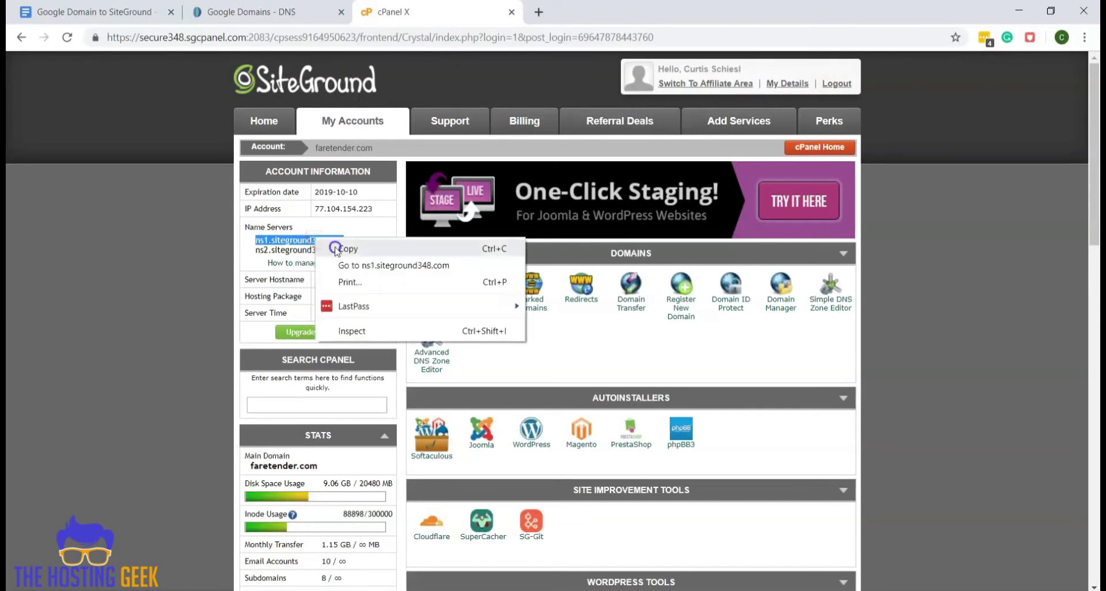
pyautogui.click(344, 249)
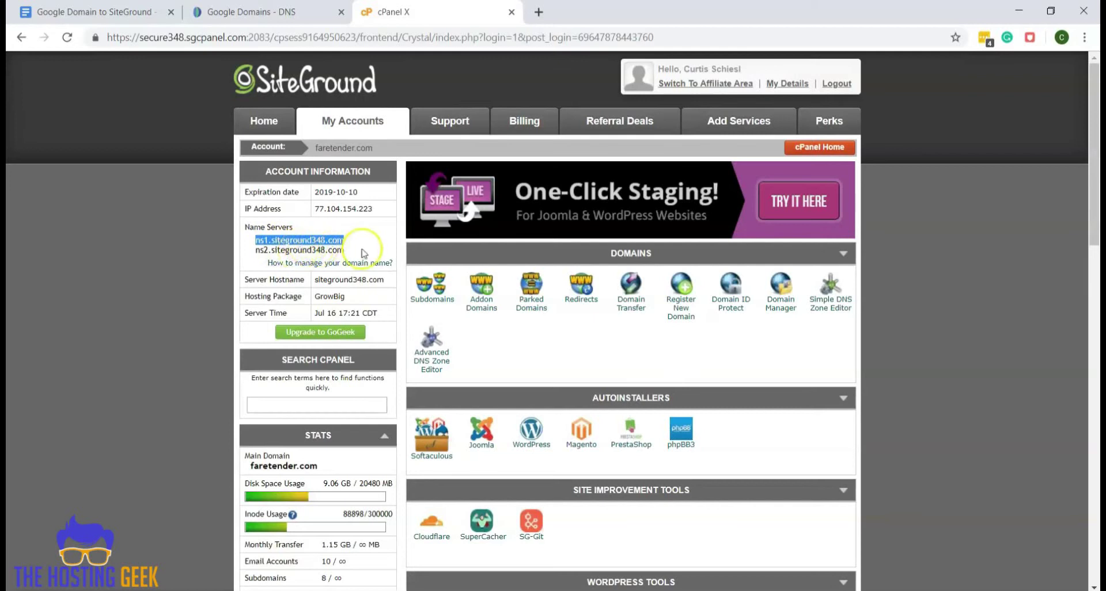
pyautogui.click(270, 16)
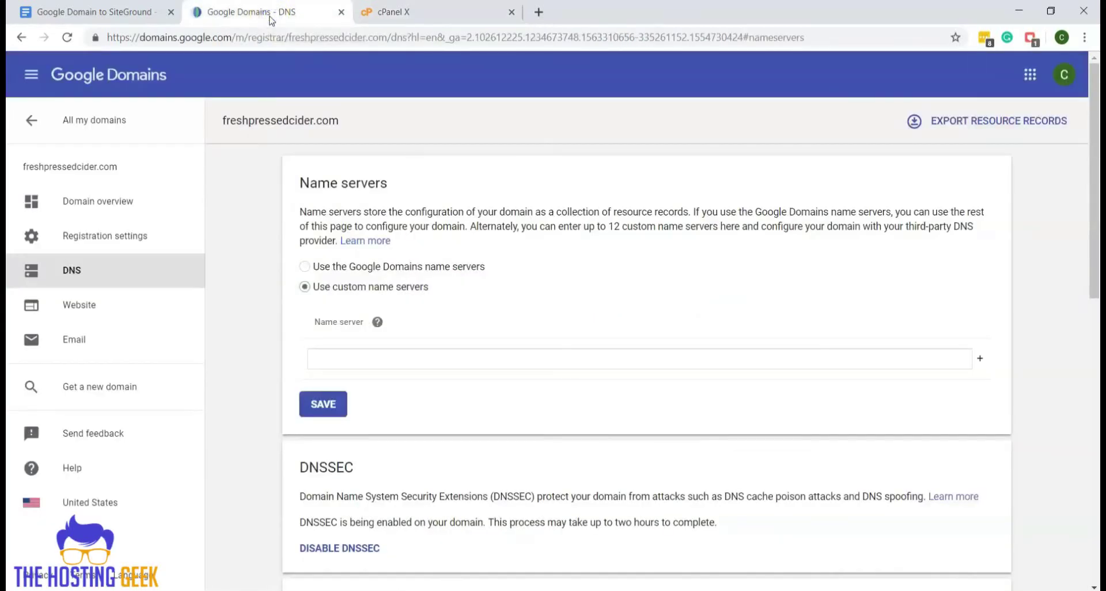
pyautogui.click(369, 357)
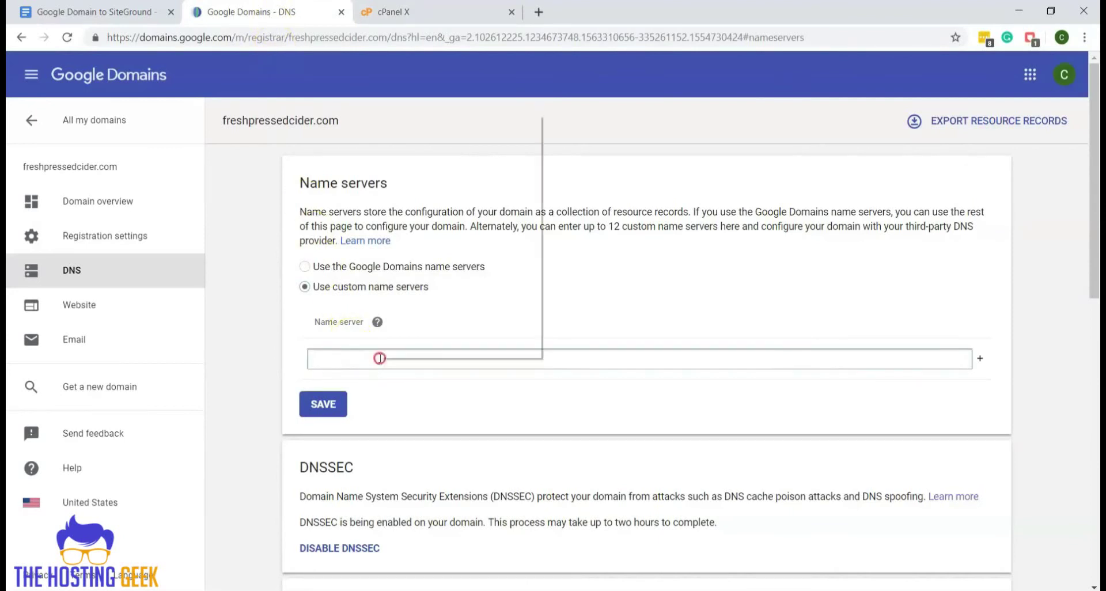
pyautogui.rightClick(379, 359)
pyautogui.click(416, 225)
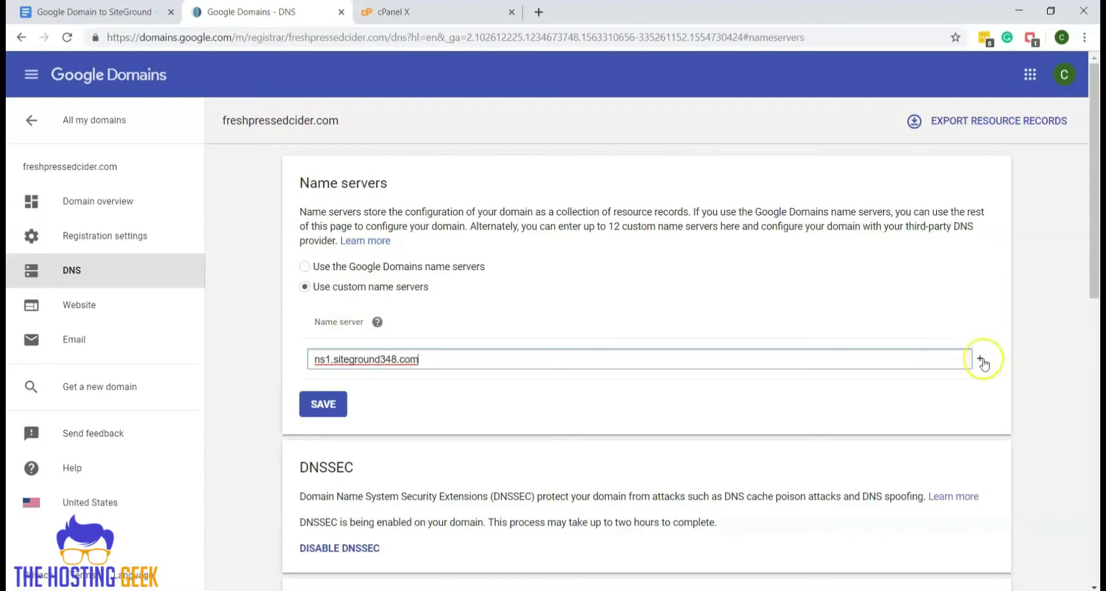
# Add ns2.siteground348.com from cPanel as the second name server and save, choosing to change the name servers anyway.
pyautogui.click(981, 360)
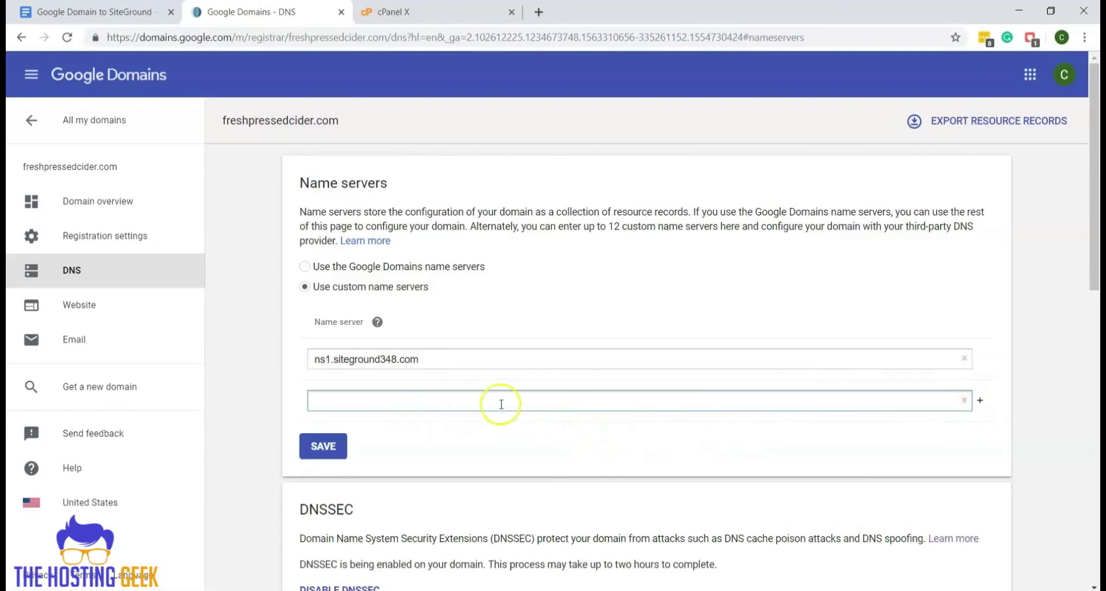
pyautogui.click(423, 7)
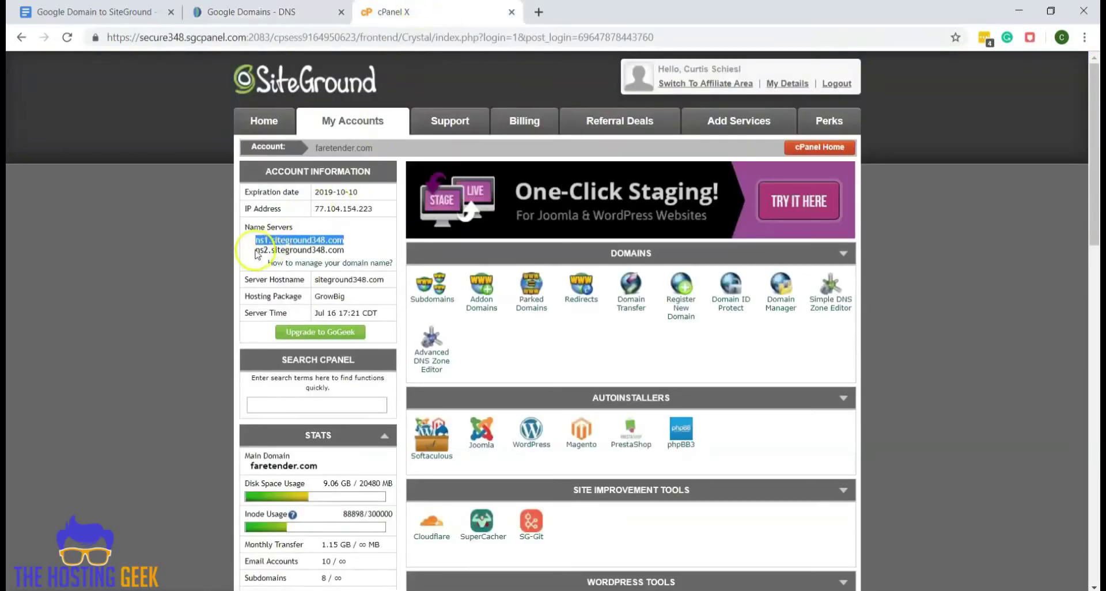
pyautogui.moveTo(257, 256); pyautogui.dragTo(347, 257)
pyautogui.rightClick(347, 255)
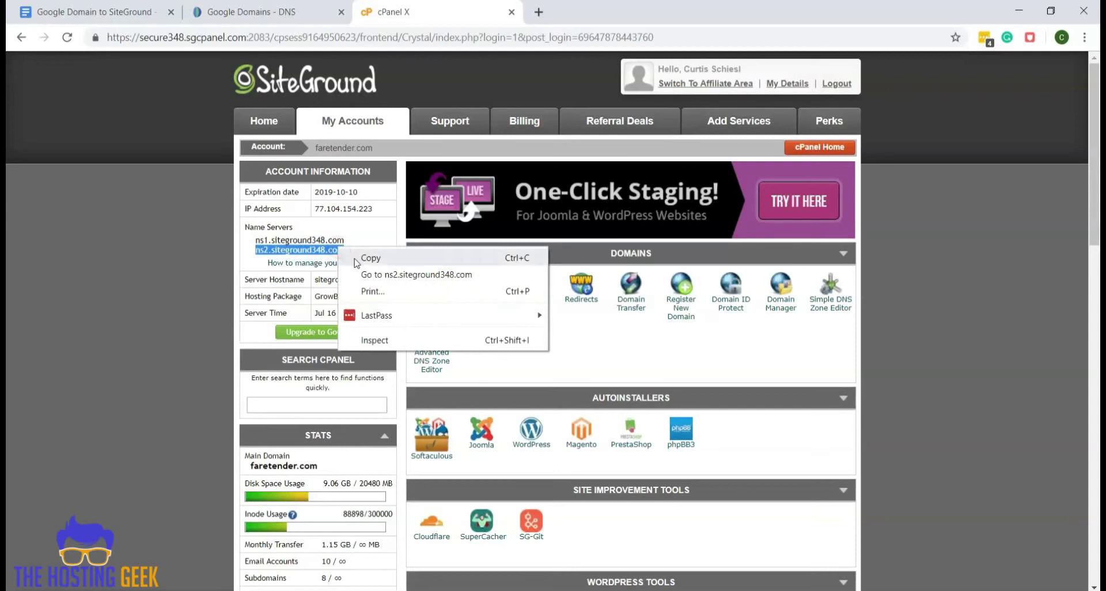
pyautogui.click(362, 255)
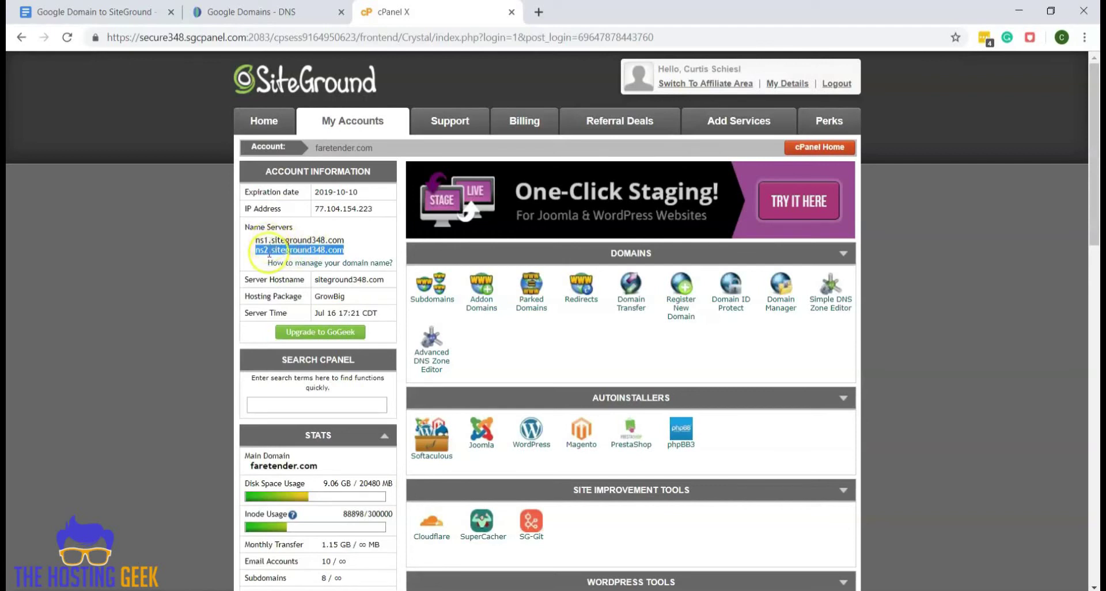
pyautogui.click(280, 10)
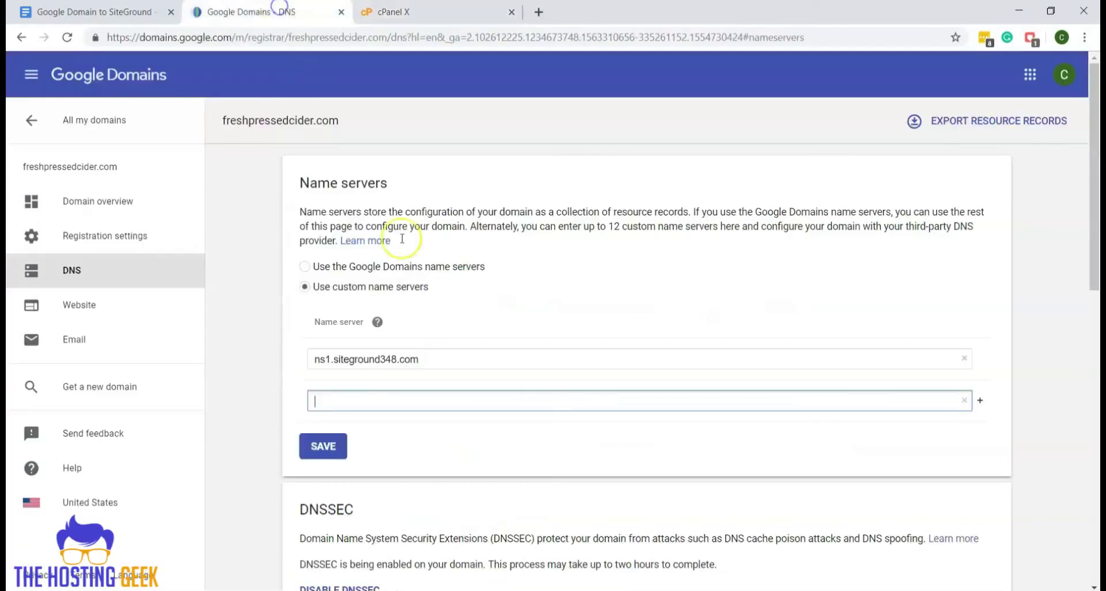
pyautogui.click(431, 395)
pyautogui.rightClick(431, 395)
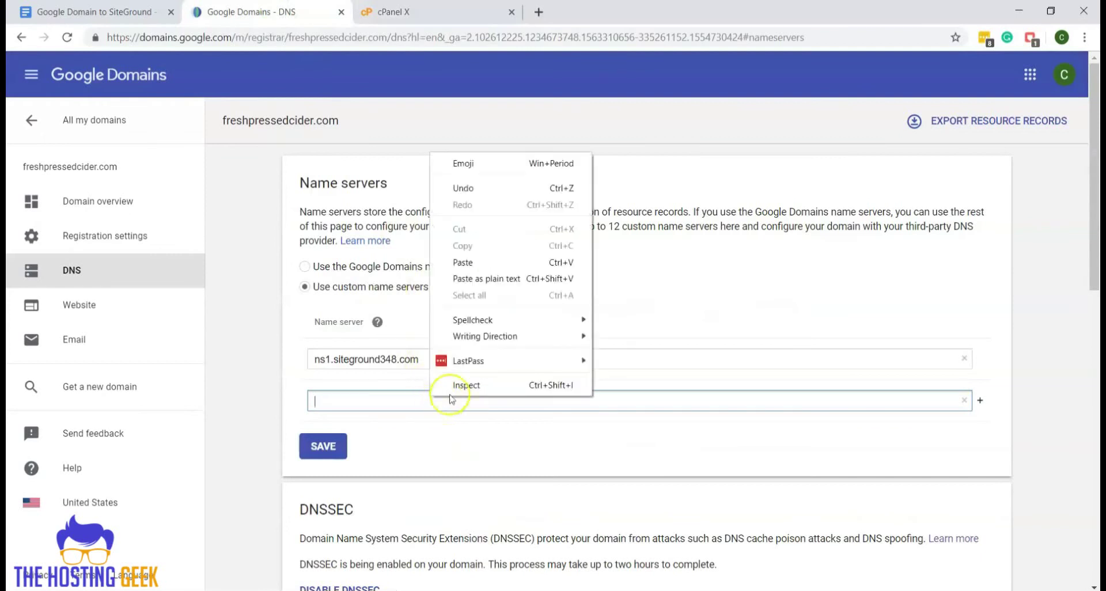
pyautogui.click(473, 258)
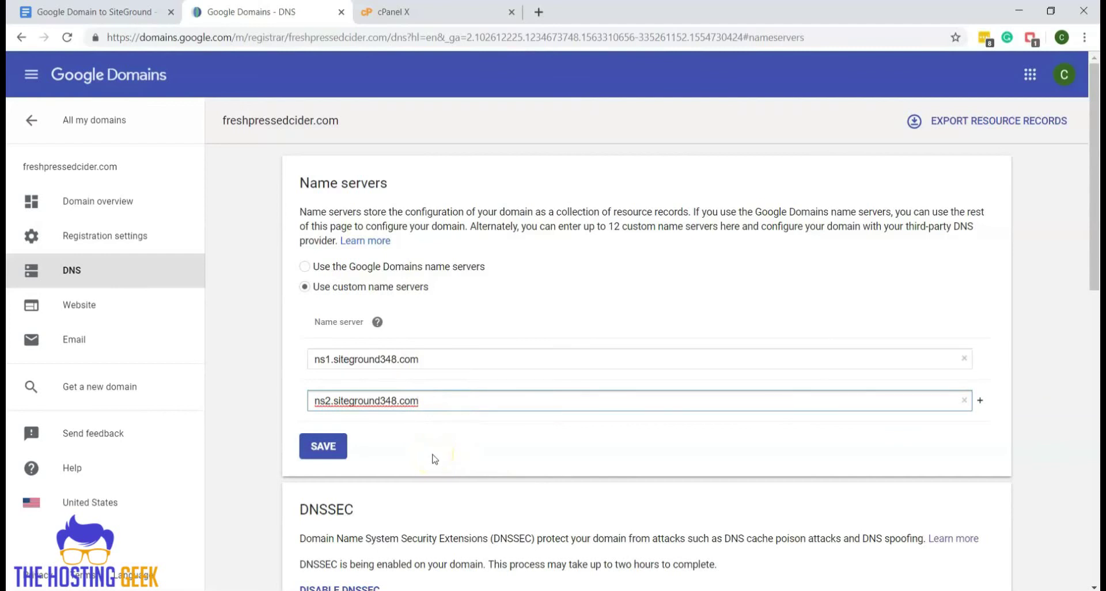
pyautogui.click(330, 448)
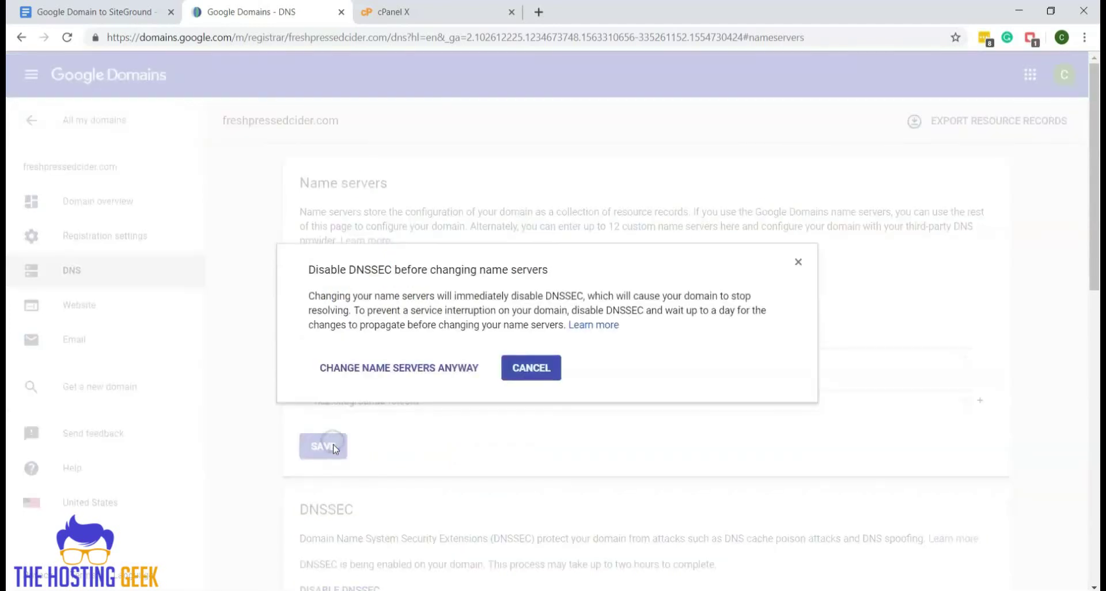
pyautogui.click(384, 426)
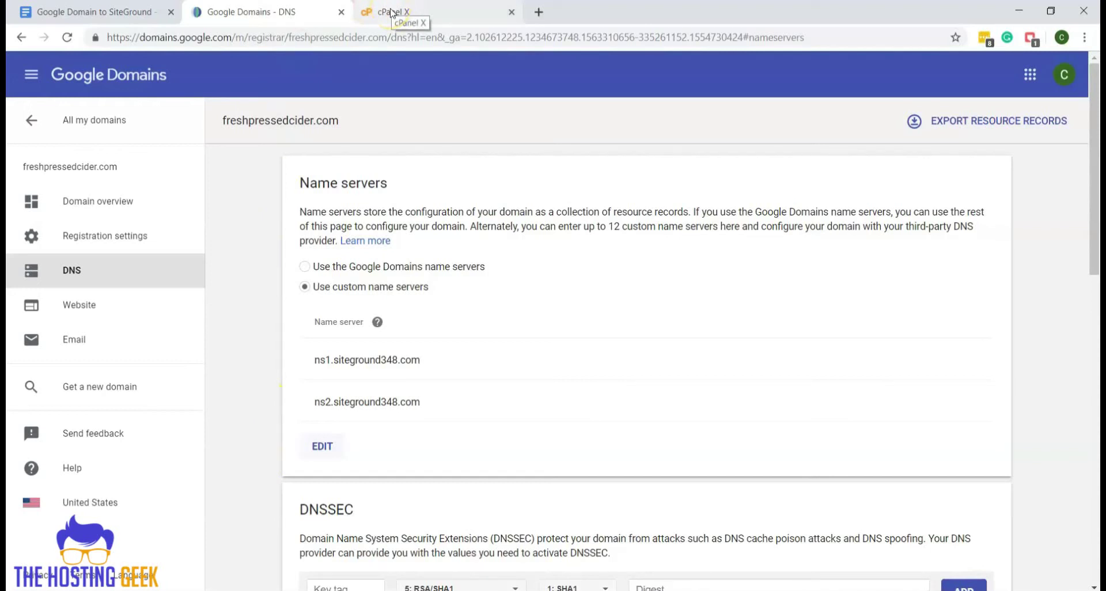
pyautogui.click(391, 13)
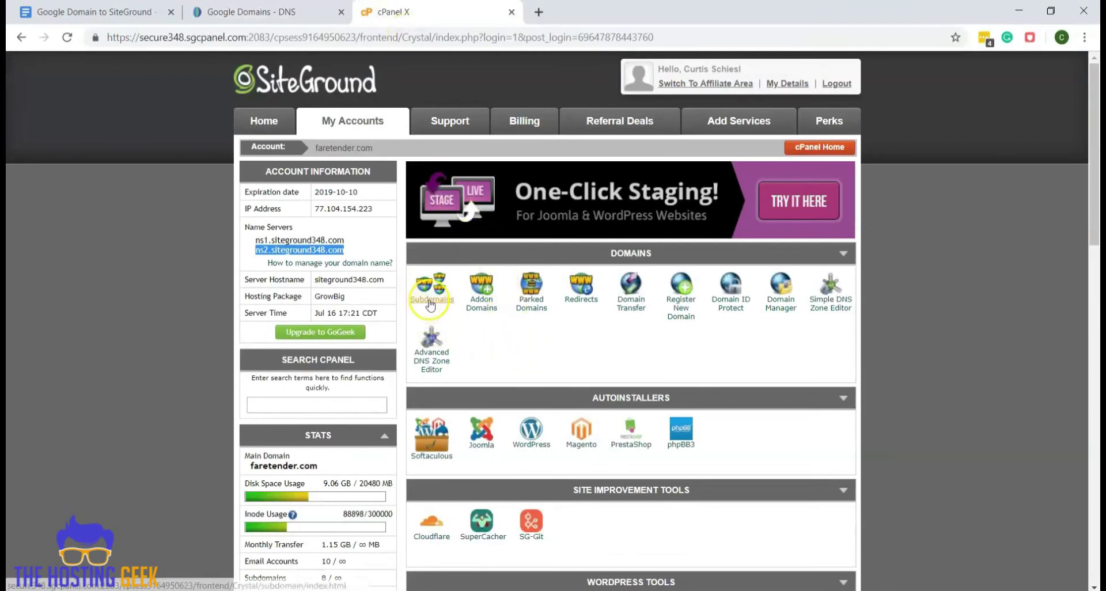
pyautogui.click(483, 313)
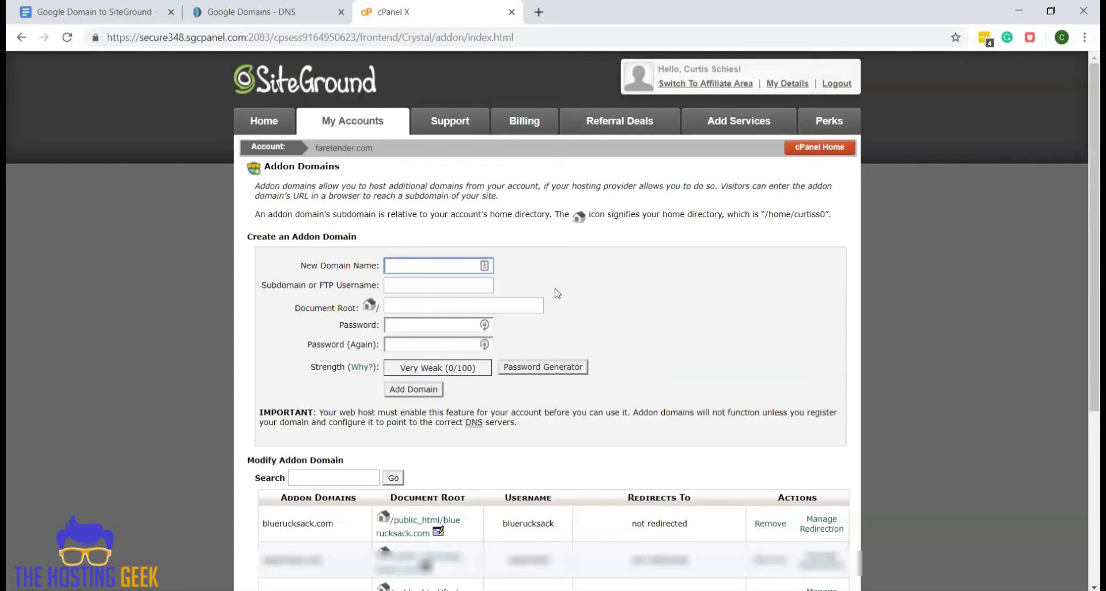
pyautogui.write('frete')
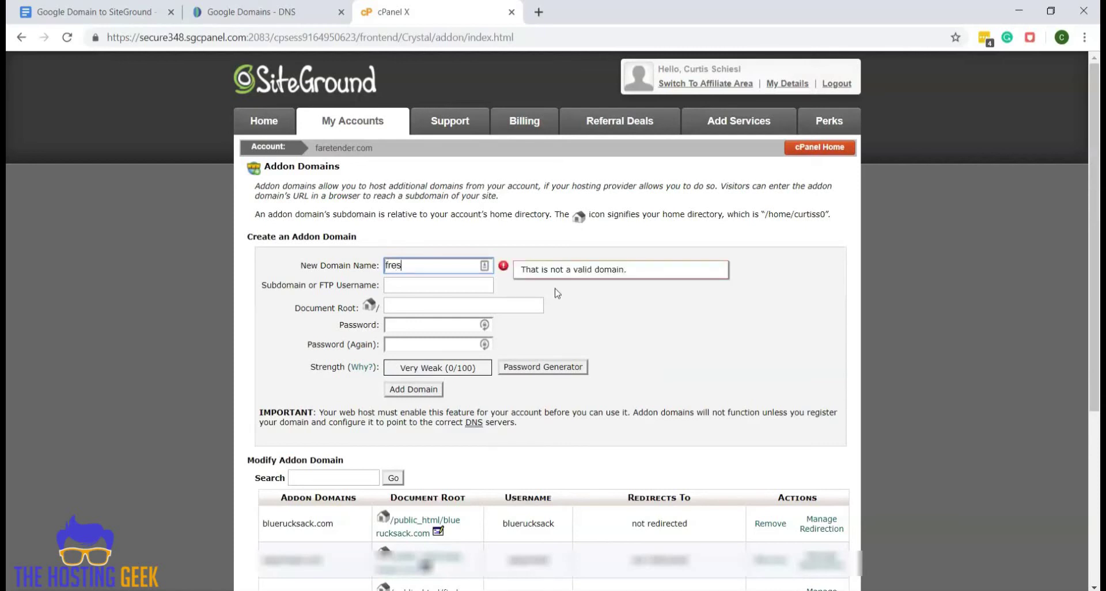
pyautogui.press('BackSpace')
pyautogui.press('BackSpace')
pyautogui.press('BackSpace')
pyautogui.press('BackSpace')
pyautogui.press('BackSpace')
pyautogui.write('www.freshpre')
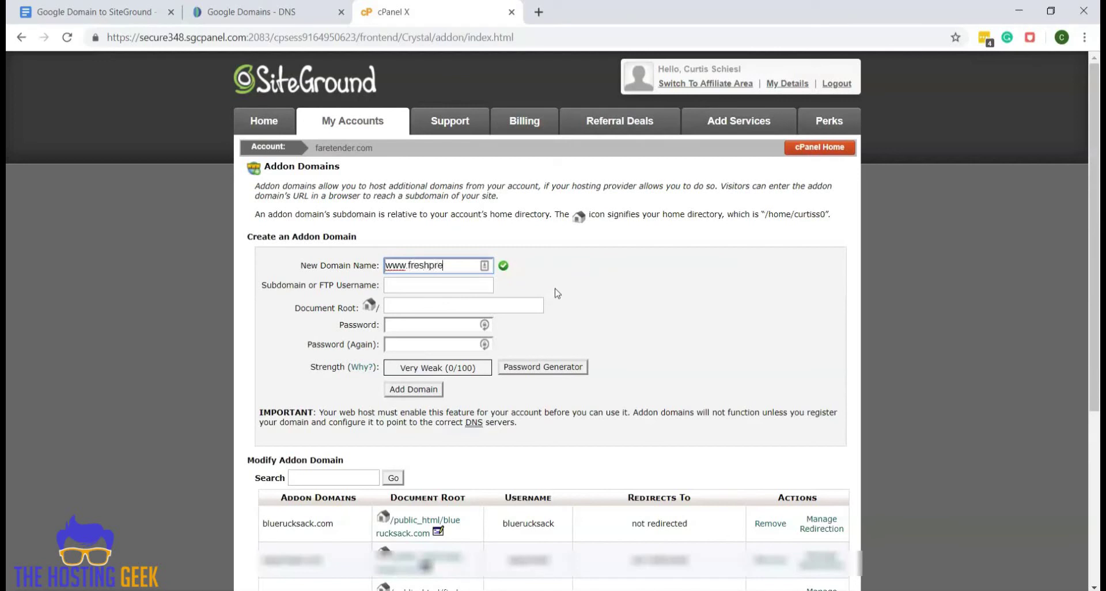
pyautogui.write('ssedcider.com')
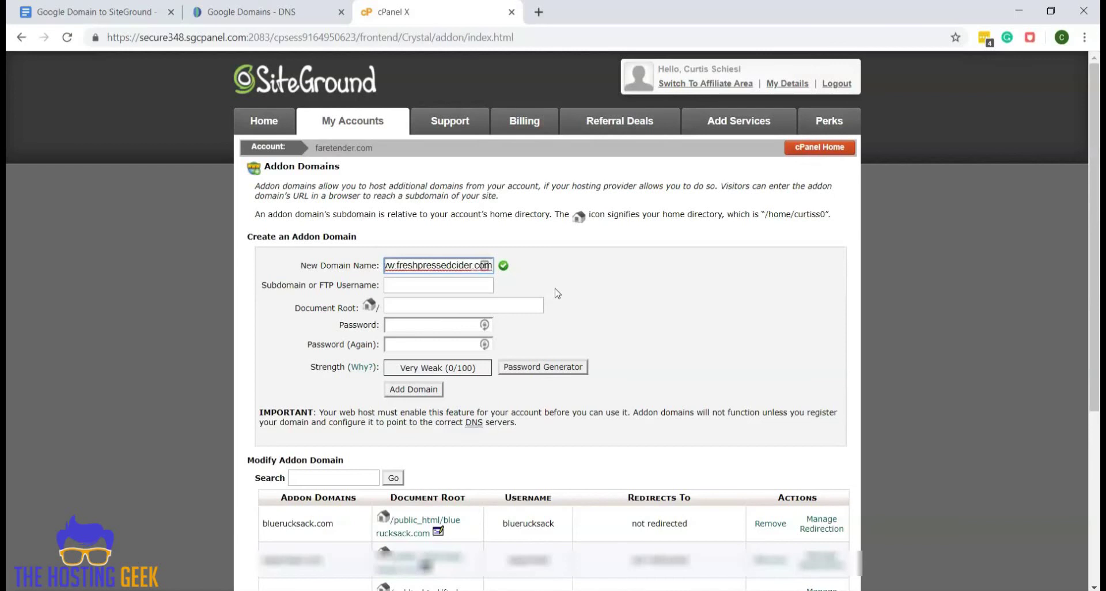
# Set the addon domain's subdomain or FTP username to freshpressedcider.
pyautogui.click(478, 286)
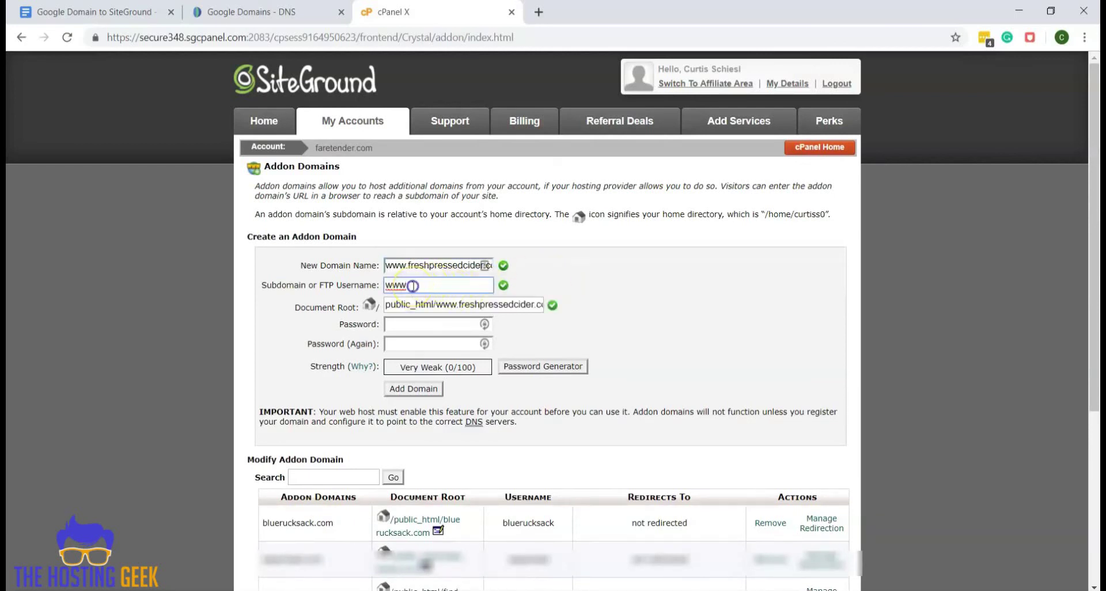
pyautogui.moveTo(413, 286); pyautogui.dragTo(381, 286)
pyautogui.hotkey('ctrl', 'v')
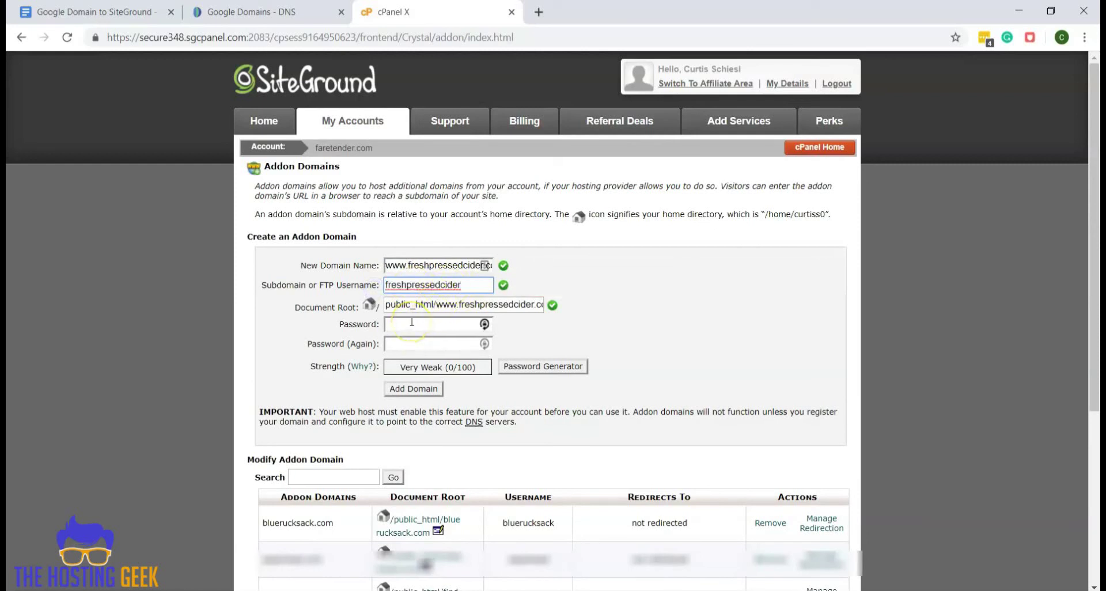
# Fill both password fields with a generated LastPass password, create the addon domain and return to the Addon Domains page.
pyautogui.click(412, 323)
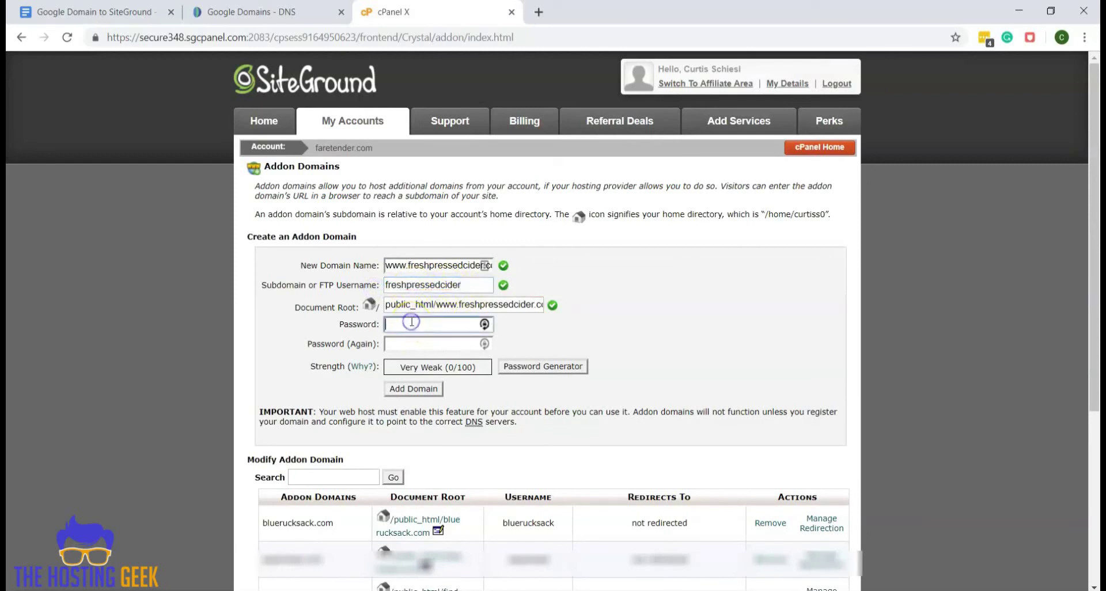
pyautogui.click(485, 324)
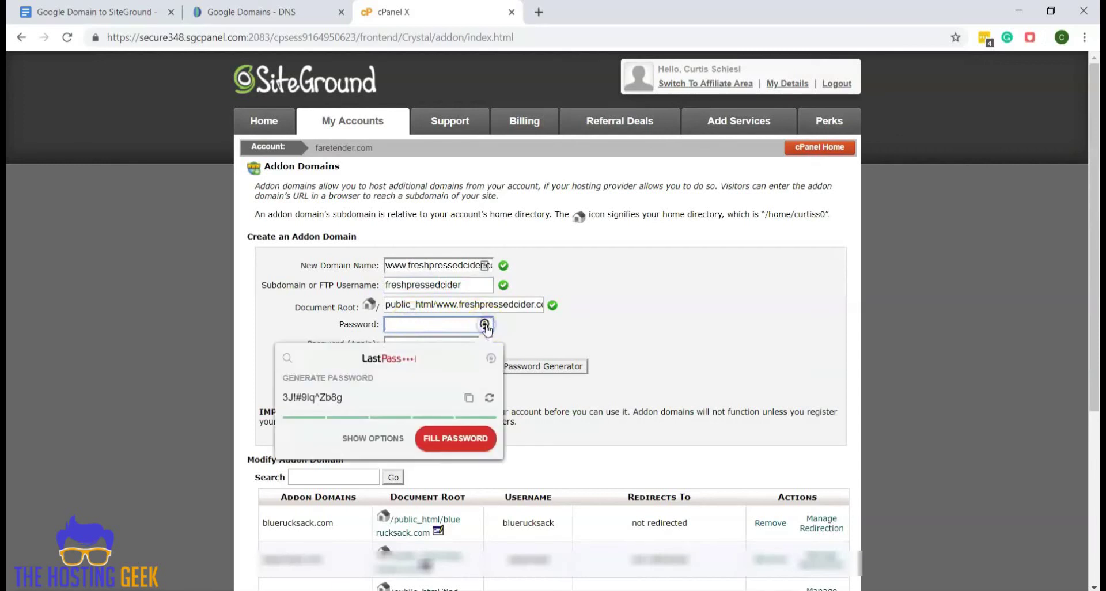
pyautogui.click(472, 447)
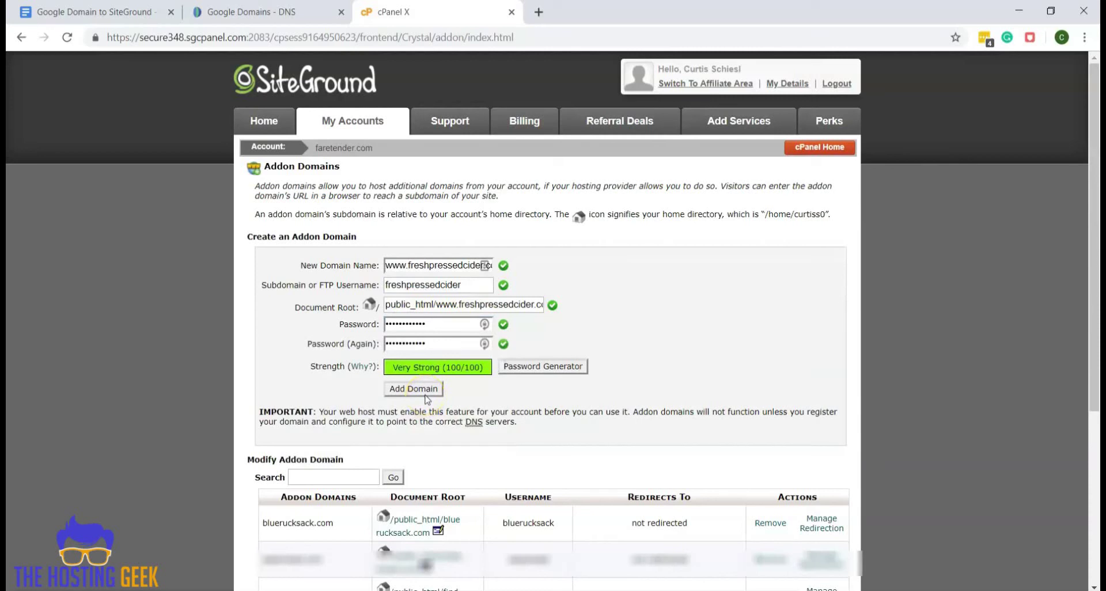
pyautogui.click(431, 391)
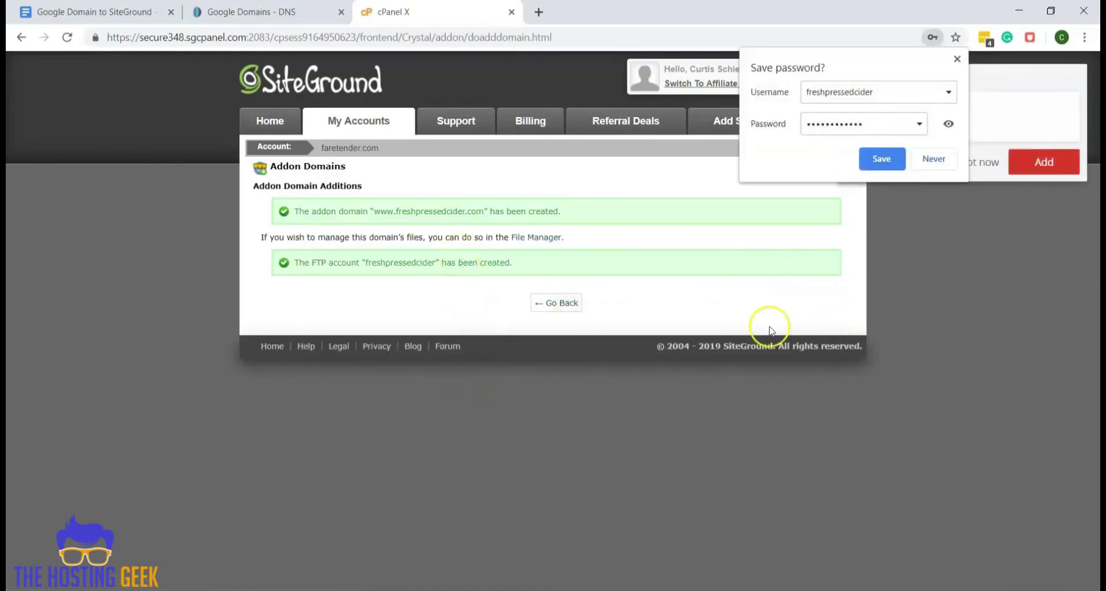
pyautogui.click(562, 304)
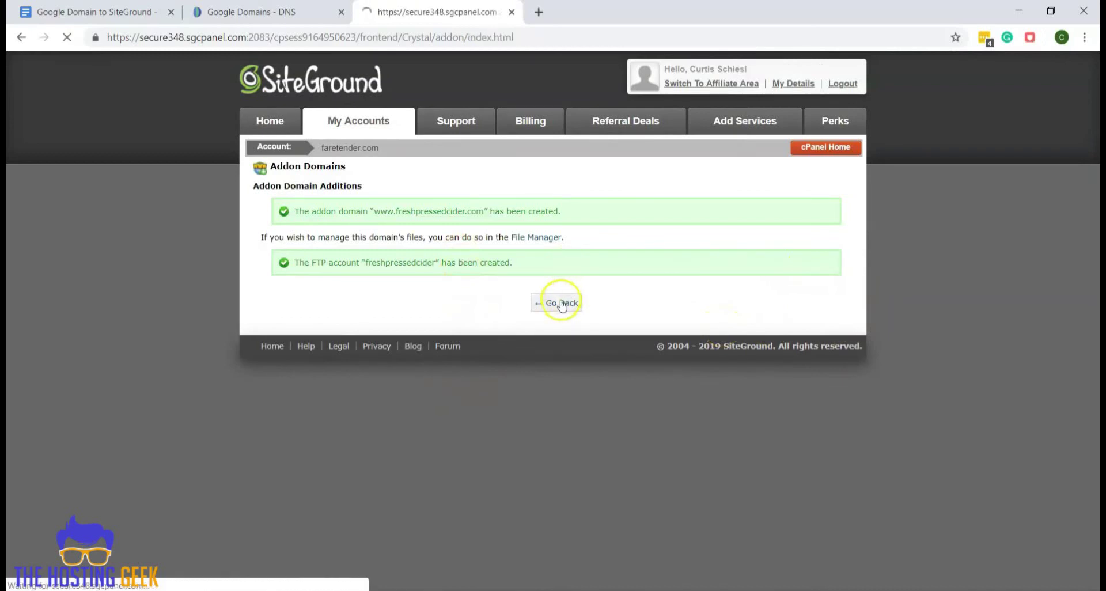